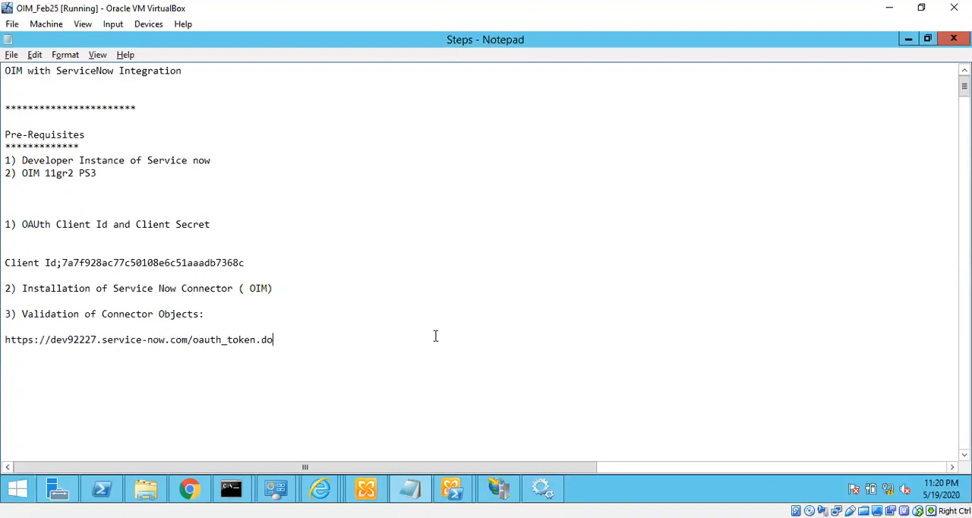
Add the line "4) Configure the IT Resource" at the end of the integration notes, below the OAuth token URL
type("4")
key("BackSpace")
key("Return")
key("Return")
type("4)")
type("Configure the")
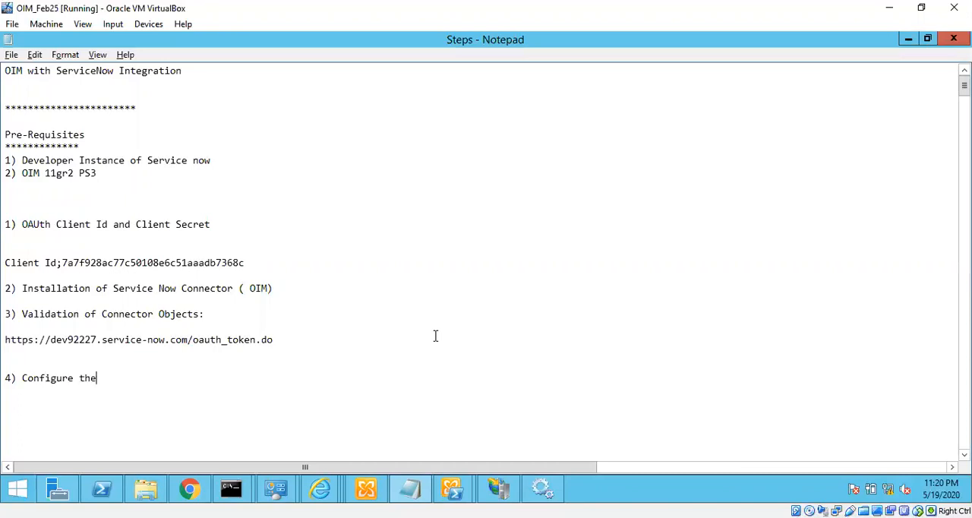
type(" IT Resource")
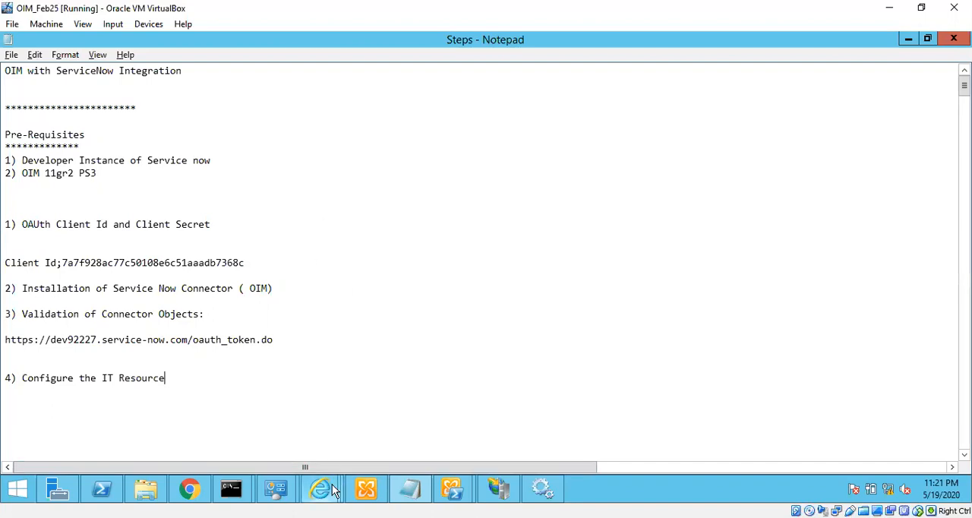
Switch to the Manage IT Resource window in Internet Explorer, search all IT resources and open ServiceNow for editing
mouse_move(404, 486)
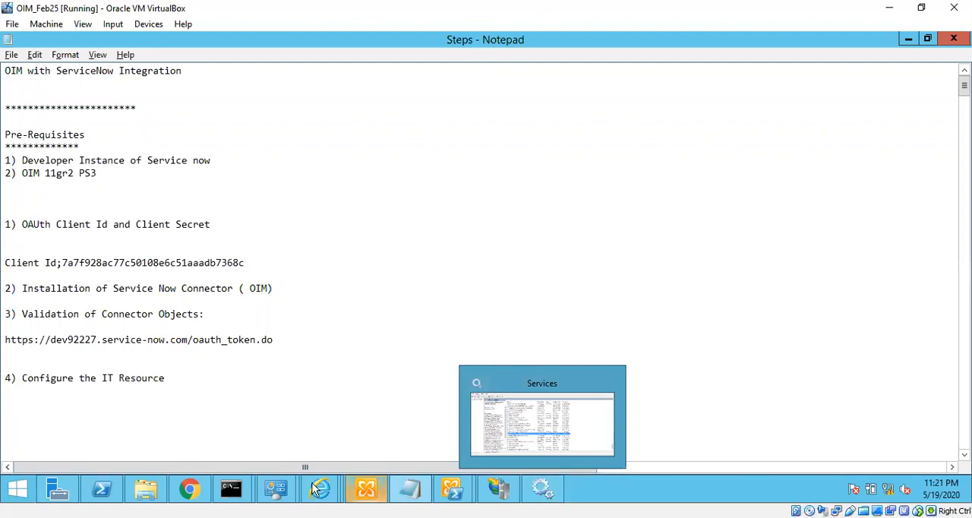
mouse_move(318, 488)
left_click(673, 439)
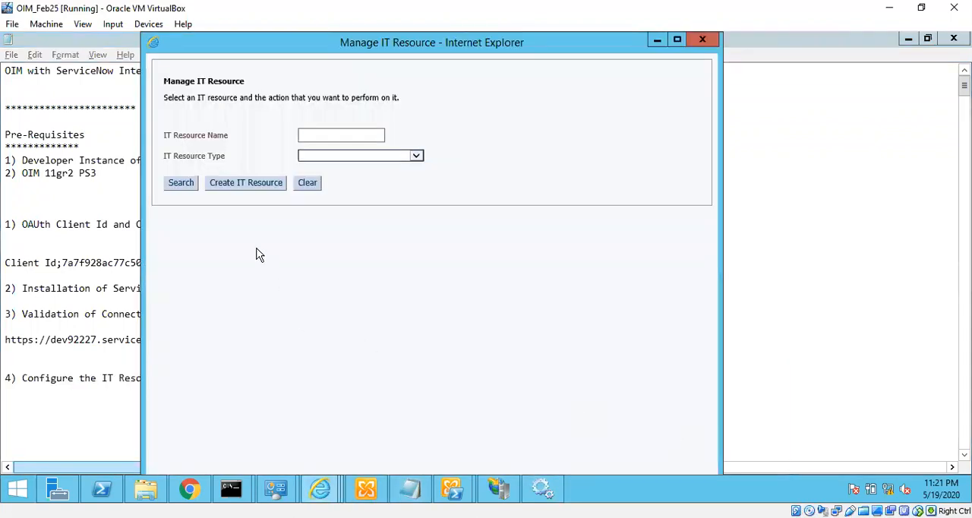
left_click(184, 182)
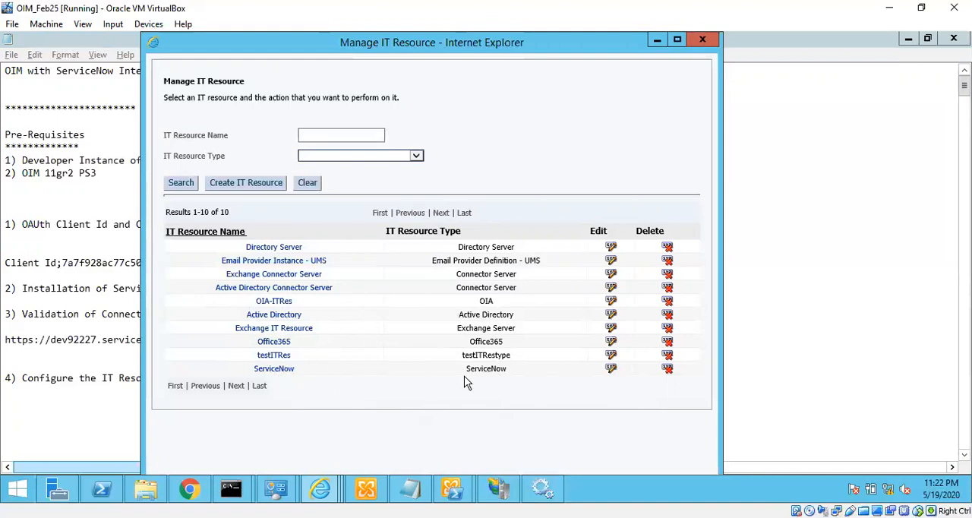
left_click(611, 372)
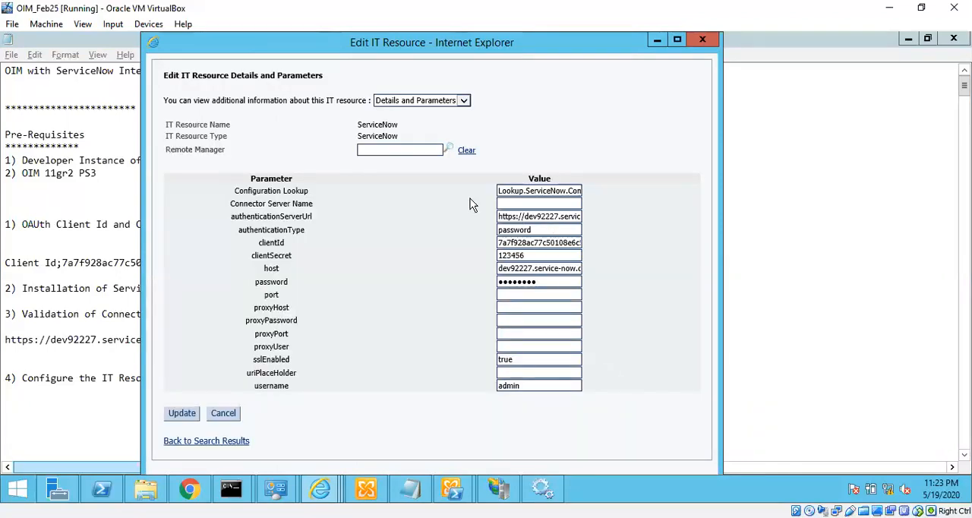
Examine the full Configuration Lookup value of the ServiceNow IT resource
left_click_drag(516, 191, 547, 191)
left_click(518, 190)
left_click_drag(518, 192, 563, 192)
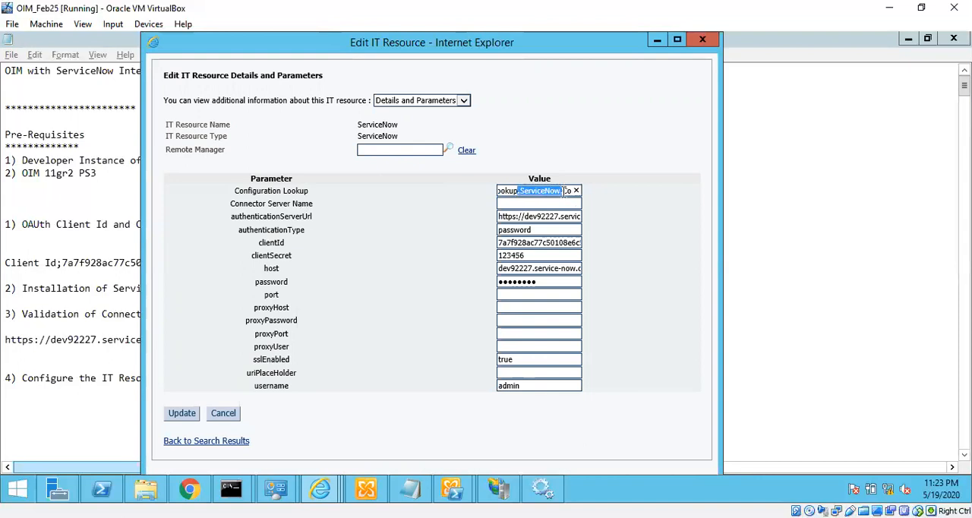
left_click(510, 190)
left_click_drag(511, 191, 561, 192)
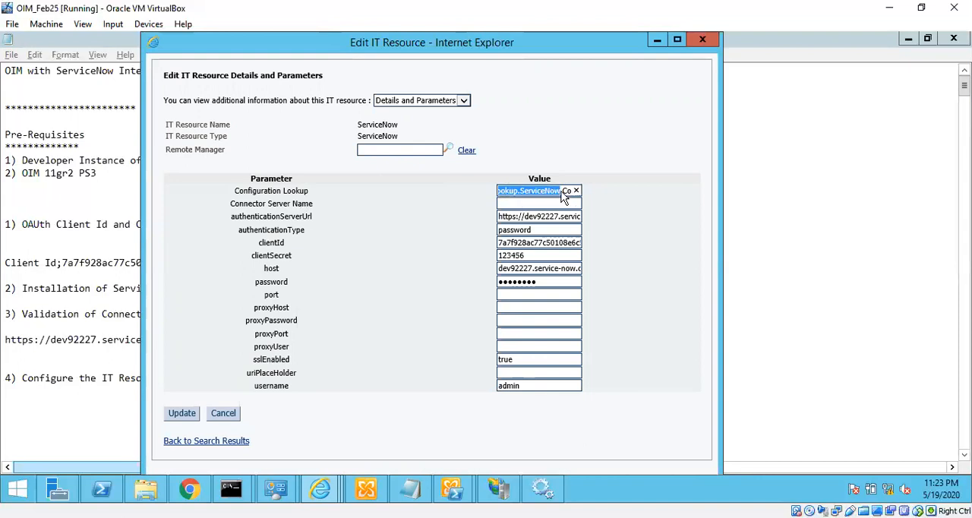
left_click(511, 190)
left_click_drag(500, 191, 595, 194)
left_click(519, 189)
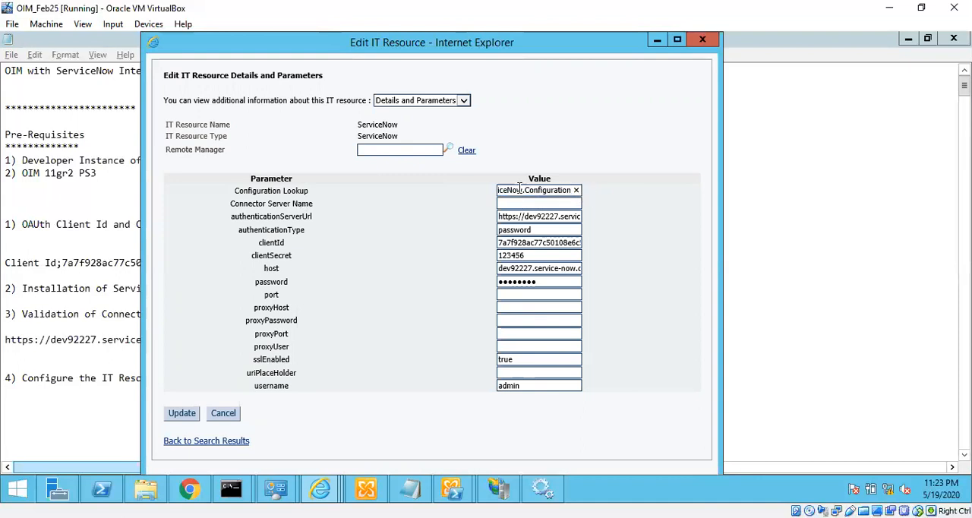
key("Home")
key("End")
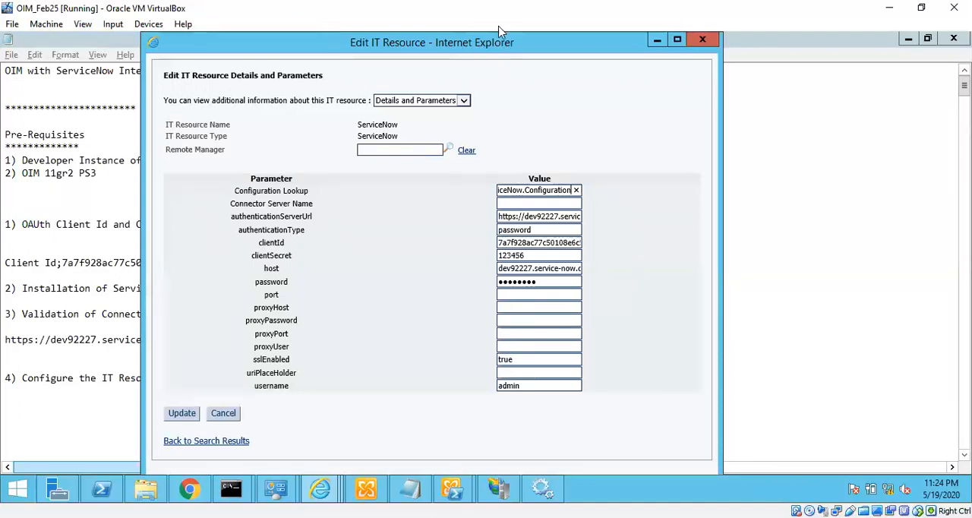
Examine the full authenticationServerUrl value through to its end
left_click_drag(500, 216, 565, 225)
left_click(554, 216)
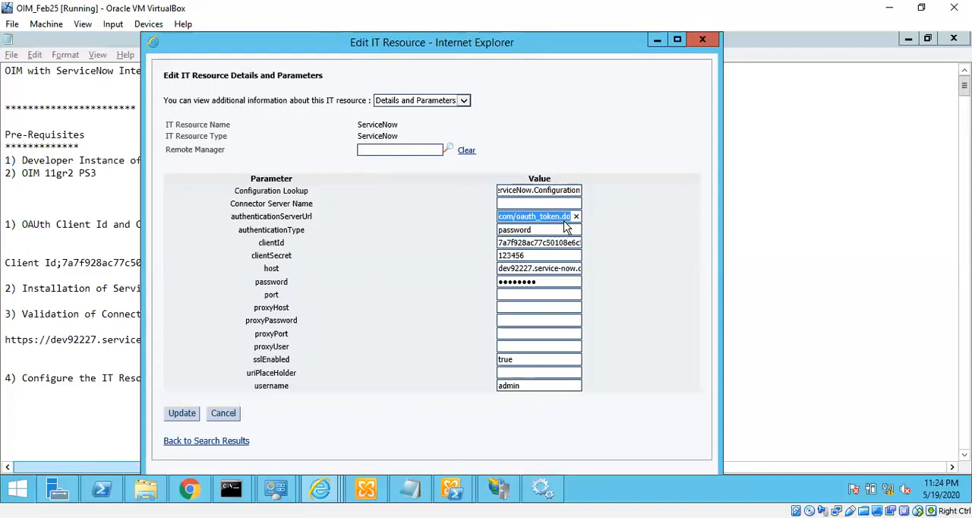
left_click(517, 222)
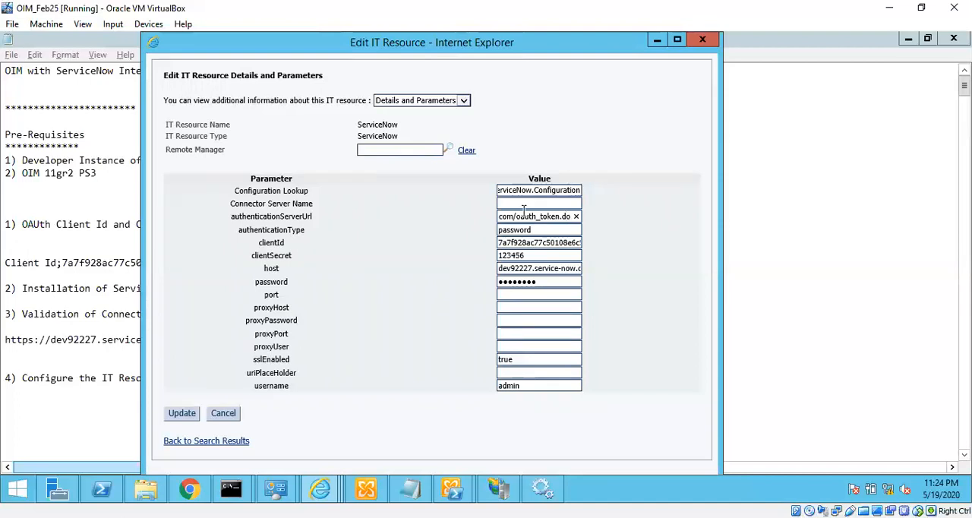
key("Left")
key("Left")
key("Left")
key("Left")
key("Left")
key("Left")
key("Left")
key("Left")
key("Left")
key("Left")
key("Left")
key("Left")
key("Left")
key("Left")
key("Left")
key("Left")
key("Left")
key("Left")
key("Left")
key("Left")
key("Left")
key("Left")
key("Left")
key("Left")
key("Left")
key("Right")
key("Right")
key("Right")
key("Right")
key("Right")
key("Right")
key("Right")
key("Right")
key("Right")
key("Right")
key("Right")
key("Right")
key("Right")
key("Right")
key("Right")
key("Right")
key("Right")
key("Right")
key("Right")
key("Right")
key("Right")
key("Right")
key("Right")
key("Right")
key("Right")
key("Right")
key("Right")
key("Right")
key("Right")
key("Right")
Check the authenticationType value and look up the recorded OAuth client ID in the Notepad steps file, returning to the IT resource form
left_click(550, 230)
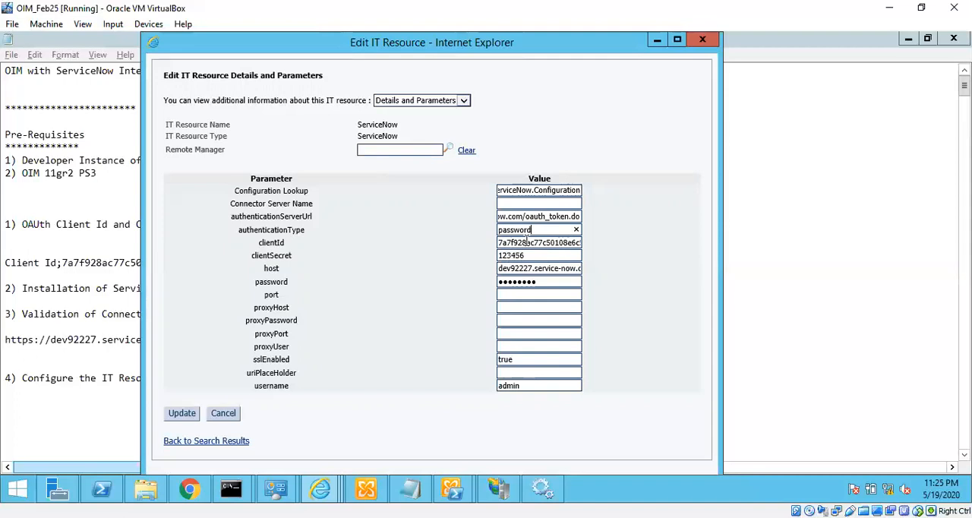
mouse_move(410, 487)
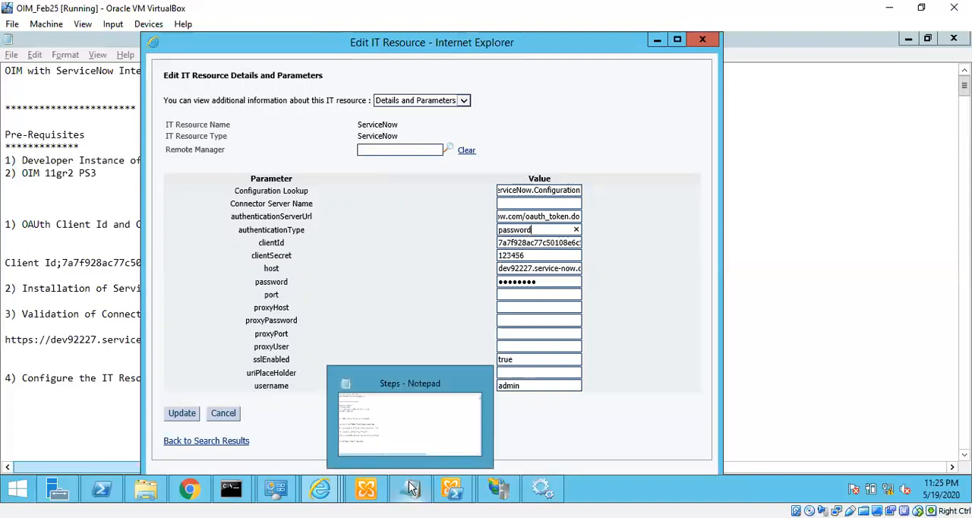
left_click(423, 440)
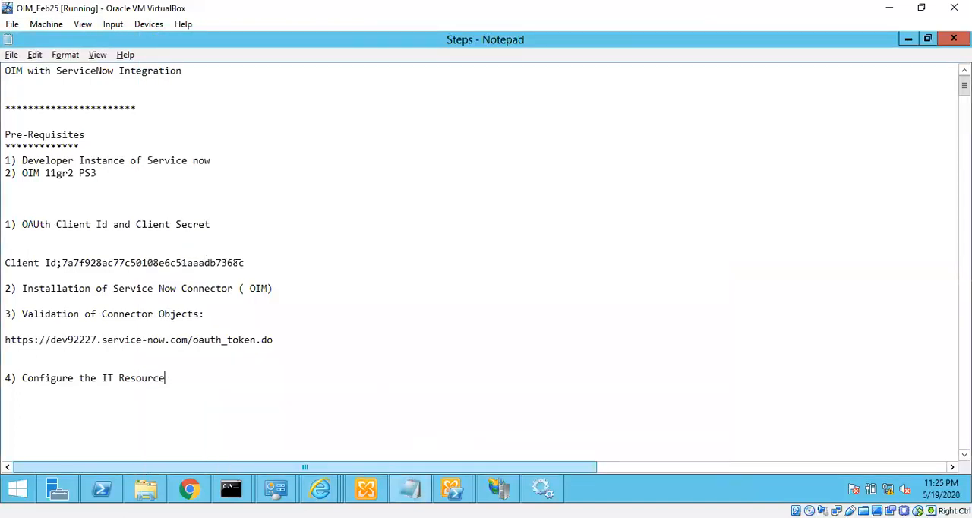
left_click_drag(250, 263, 60, 263)
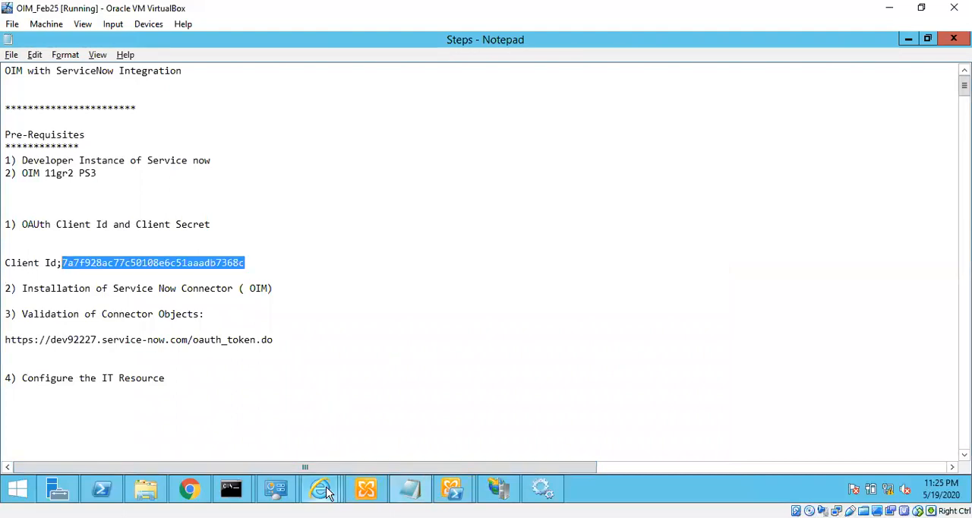
mouse_move(320, 488)
left_click(690, 442)
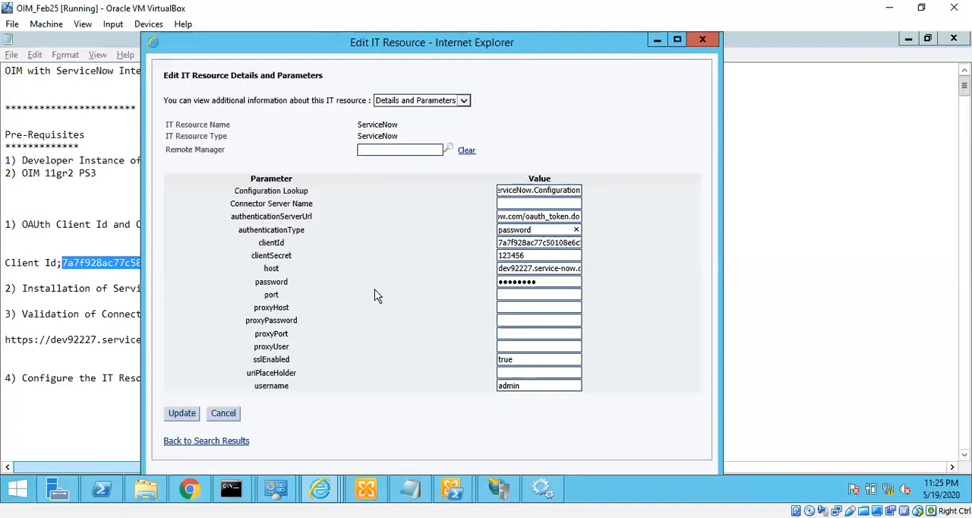
Review the clientSecret, username and full host values of the ServiceNow IT resource
double_click(539, 256)
left_click(529, 386)
left_click(501, 268)
key("End")
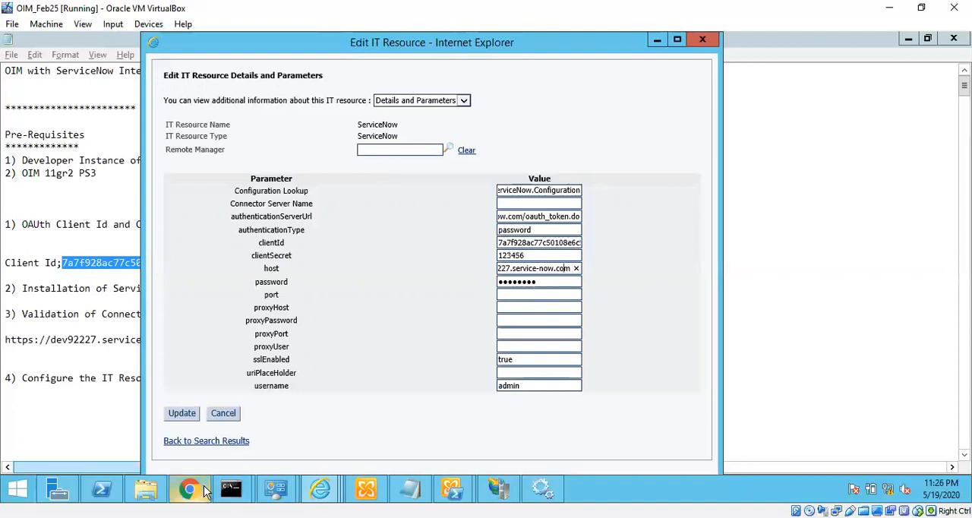
left_click(433, 386)
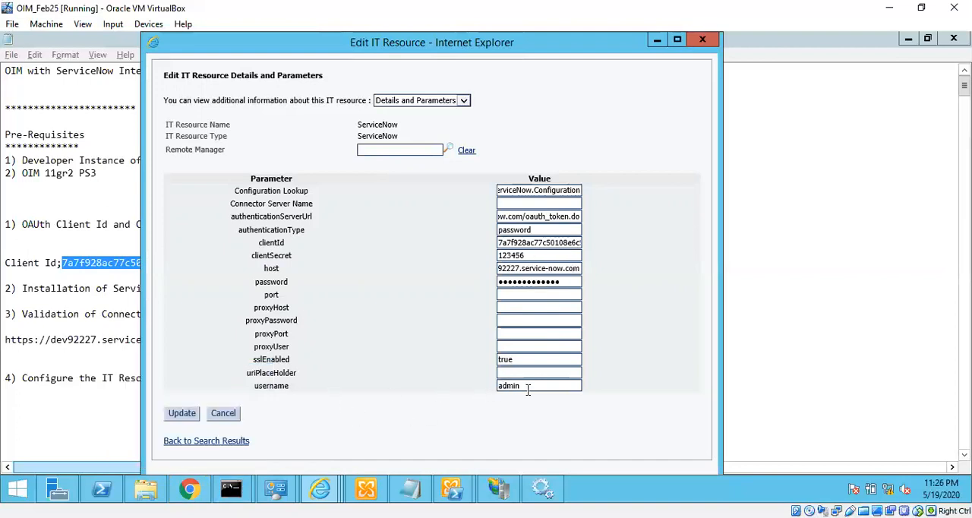